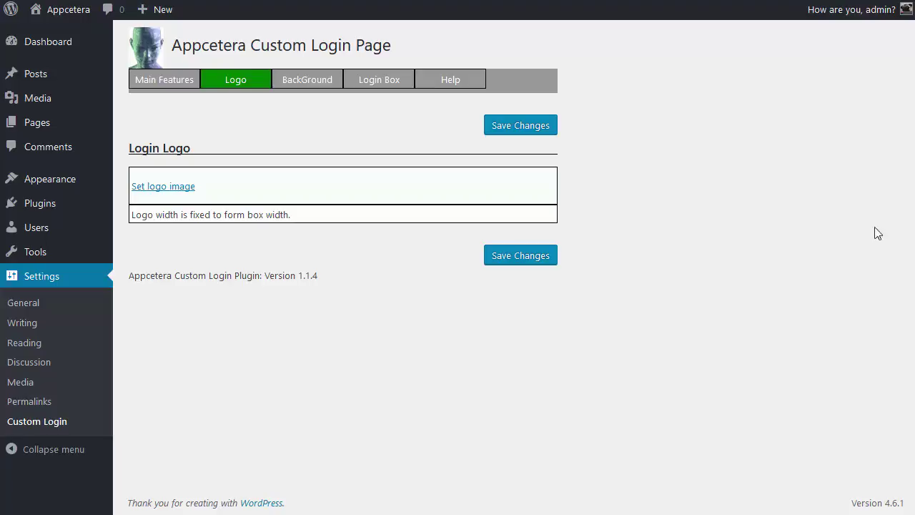
Step: Open the media picker for setting the login logo image
left_click(147, 193)
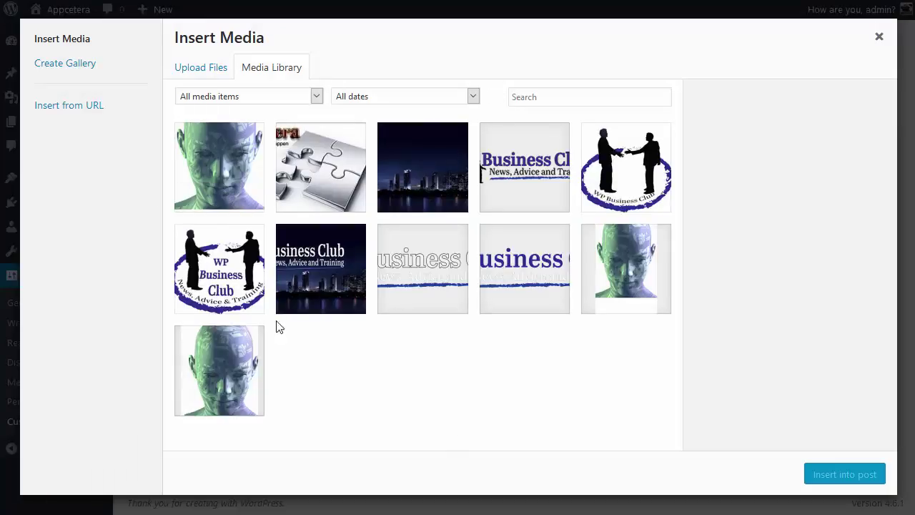
left_click(204, 76)
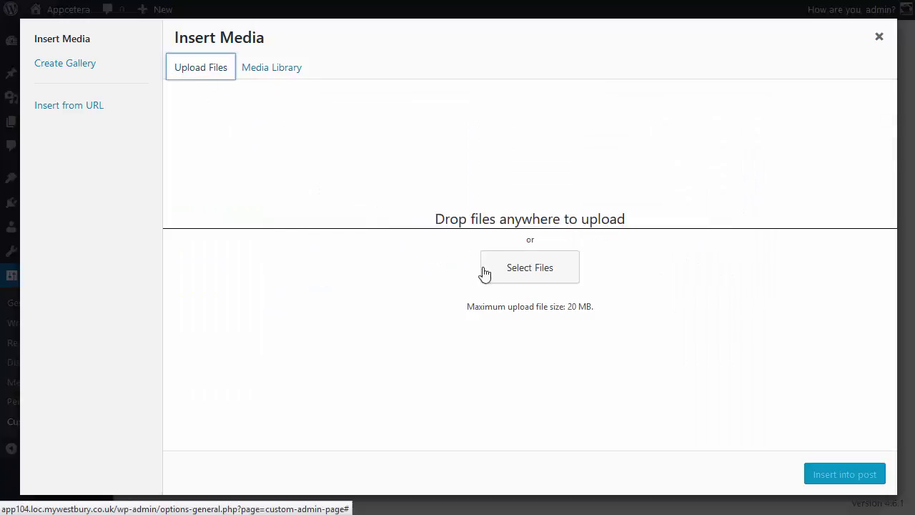
left_click(527, 282)
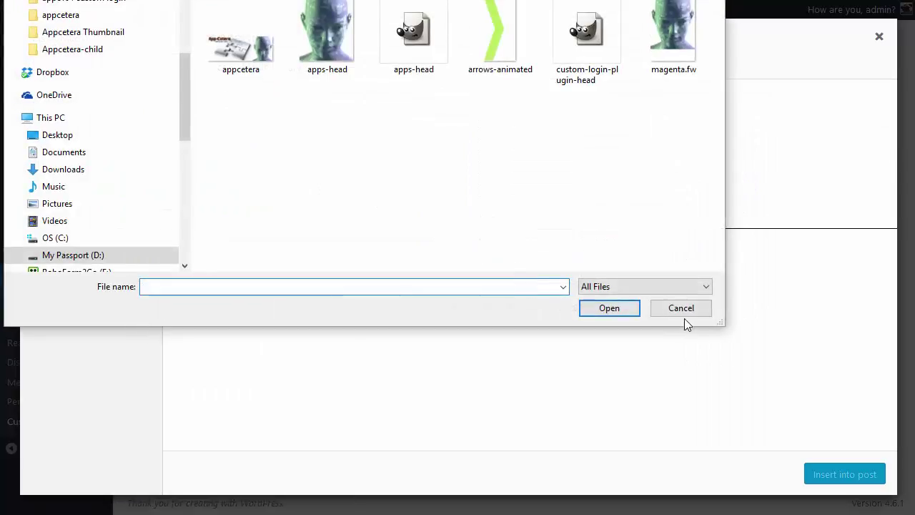
left_click(680, 311)
left_click(269, 71)
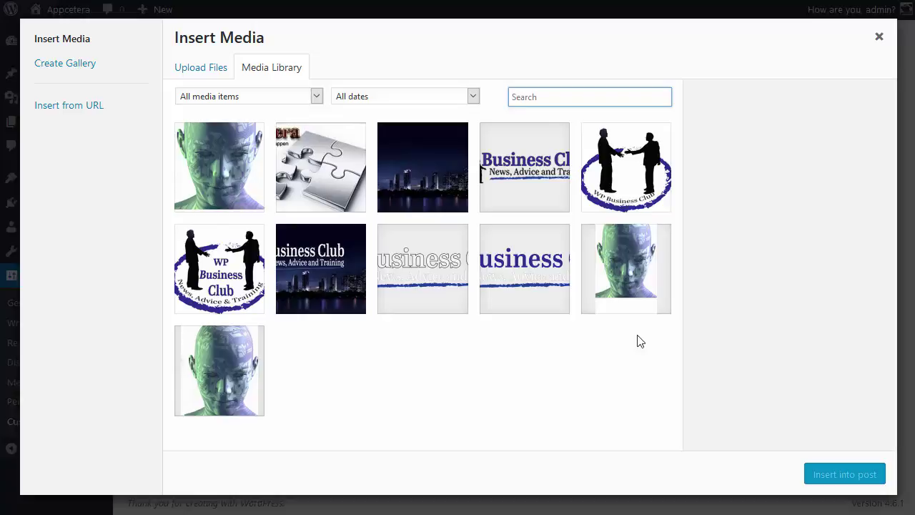
Step: Compare the attachment details of the three circuit-patterned head images in the media library
left_click(633, 284)
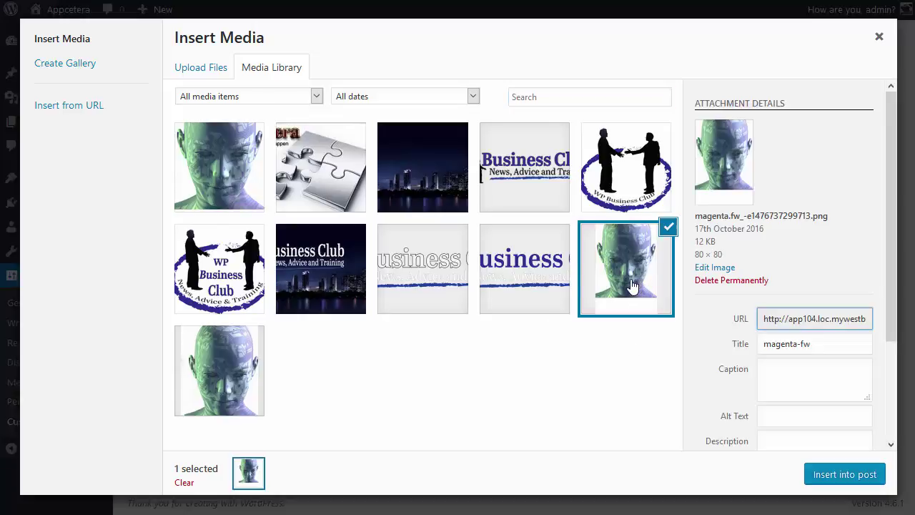
left_click(216, 174)
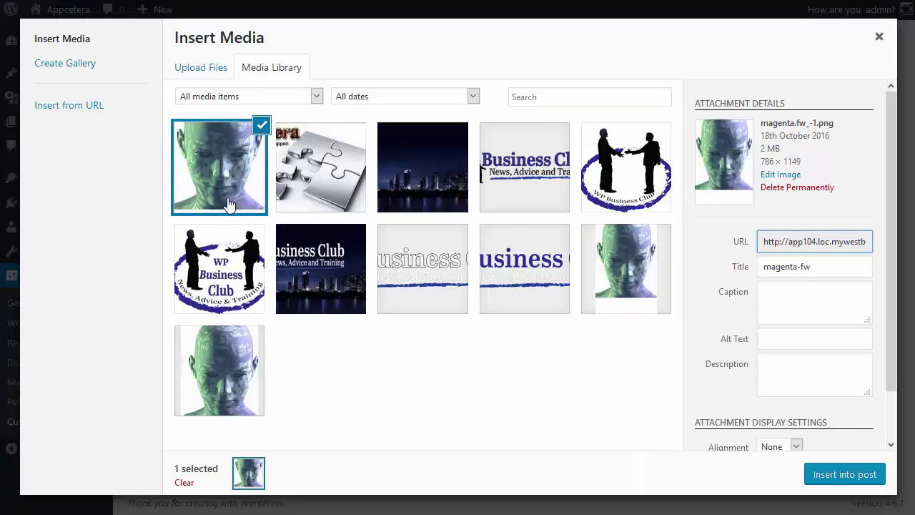
left_click(221, 366)
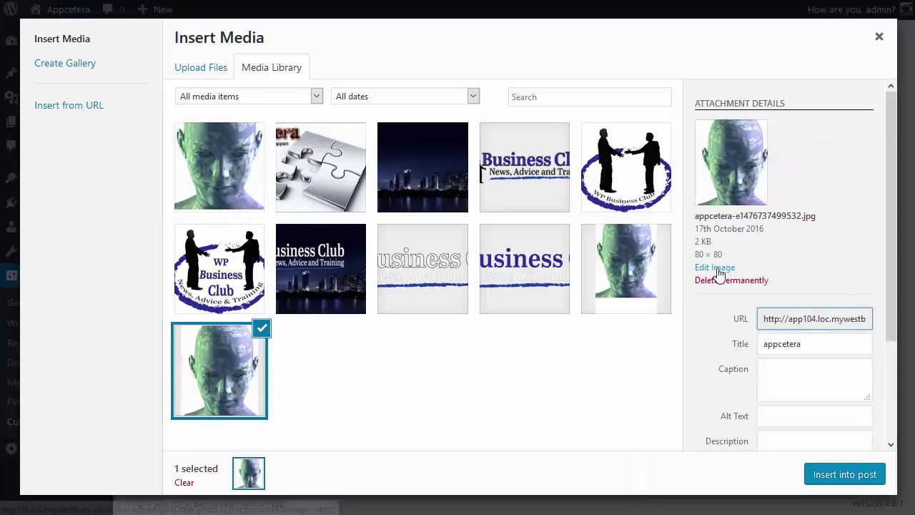
Step: Crop magenta.fw_-1.png to a 787 × 942 selection that cuts off the blank area below the head, and save the edited image
left_click(238, 175)
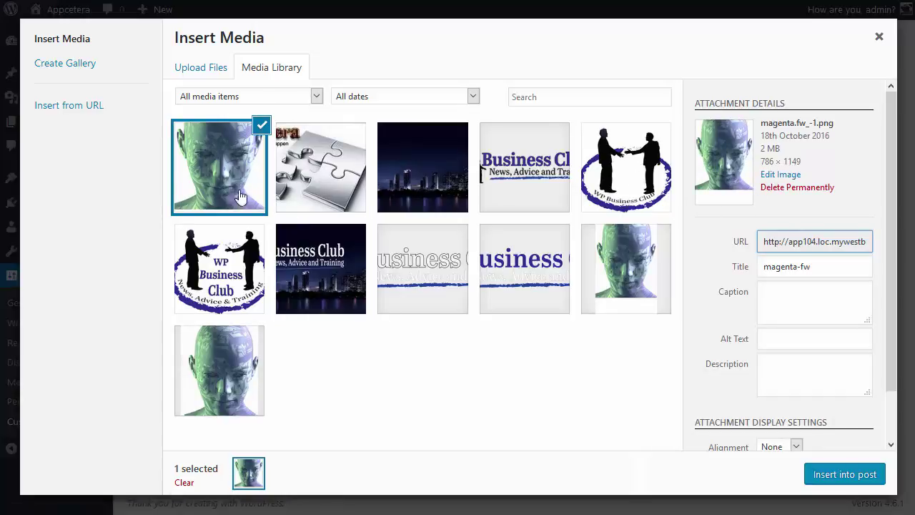
left_click(774, 180)
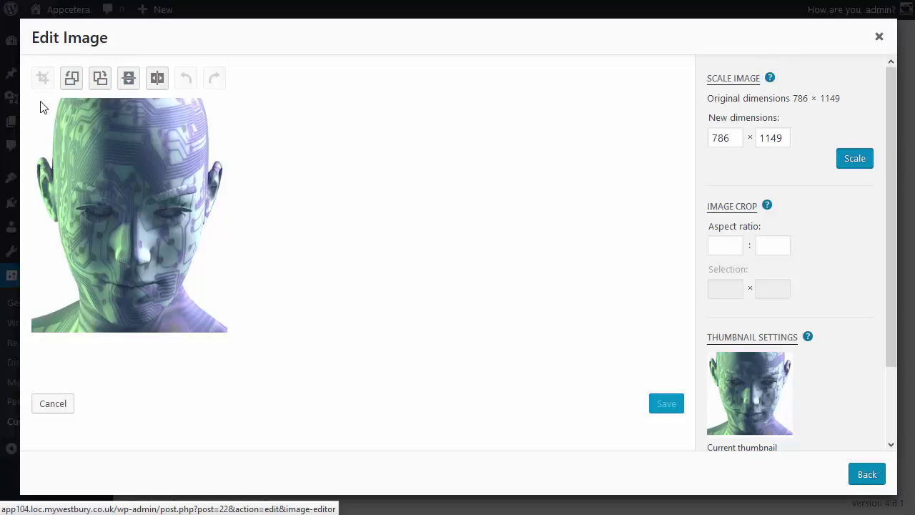
left_click_drag(41, 102, 76, 143)
left_click_drag(151, 243, 235, 341)
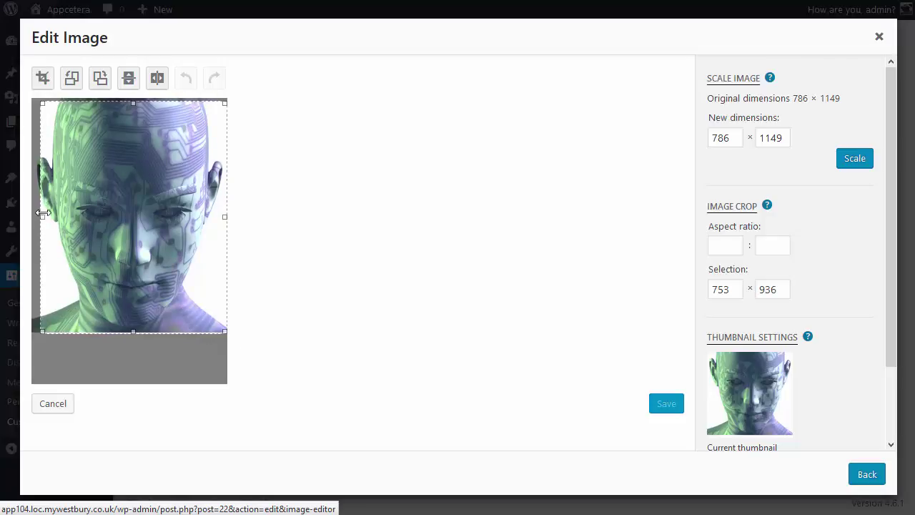
left_click_drag(41, 217, 20, 212)
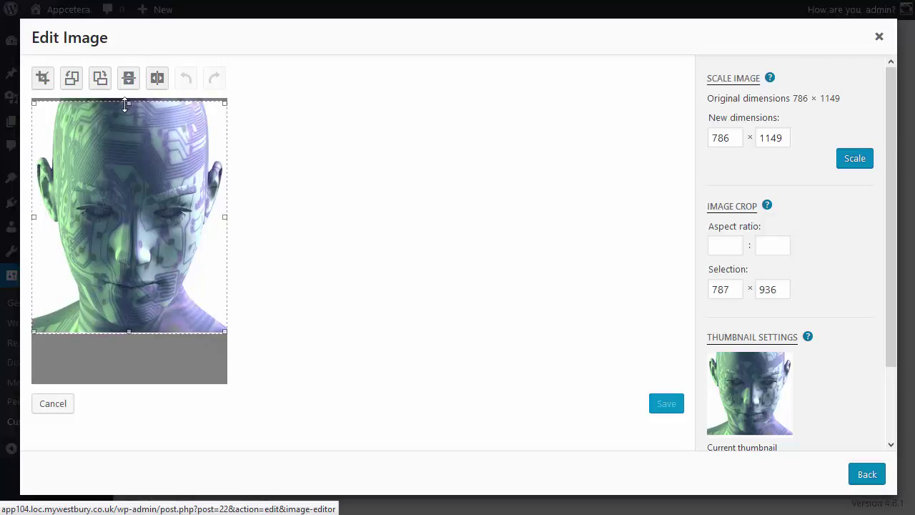
left_click_drag(128, 103, 130, 98)
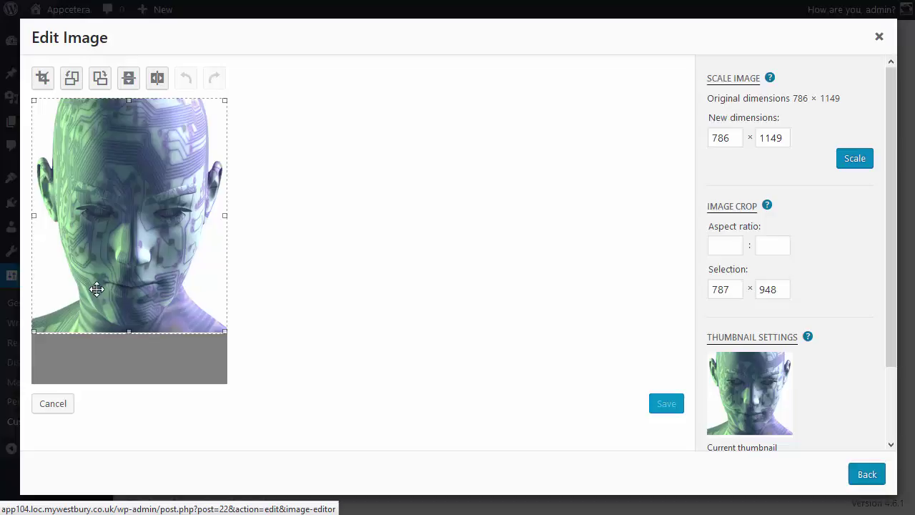
left_click_drag(131, 332, 130, 330)
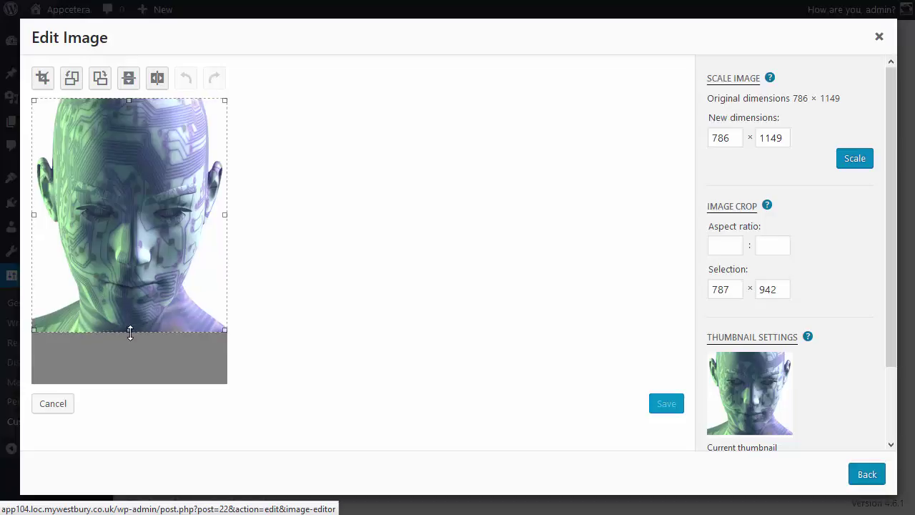
left_click(43, 80)
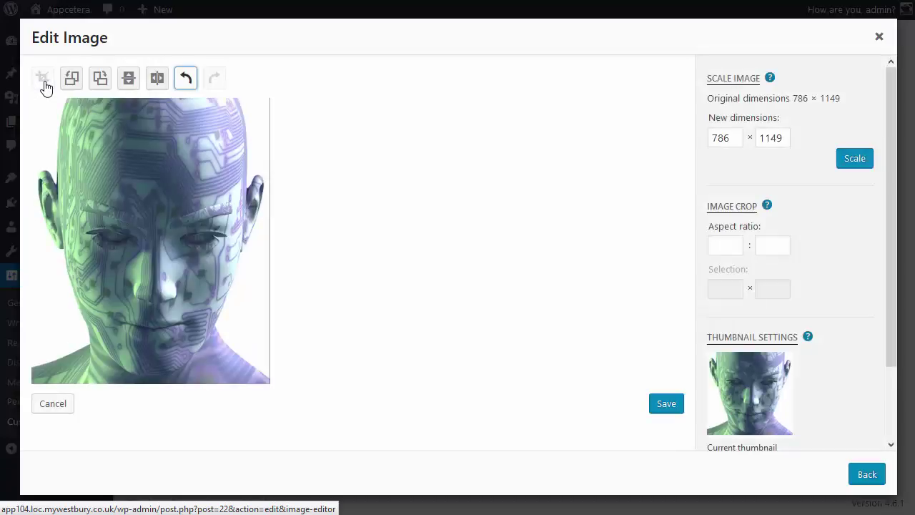
left_click(666, 404)
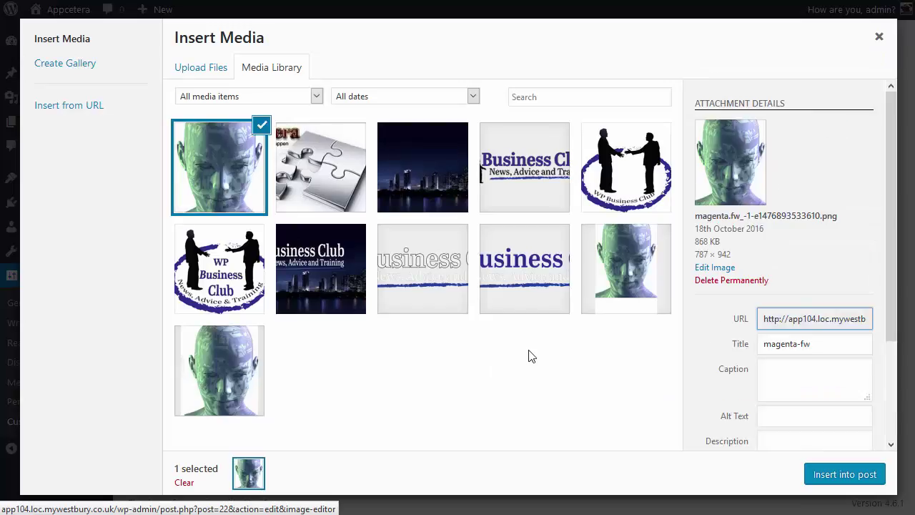
Step: Insert the cropped head image as the login logo and save the changes
left_click(819, 475)
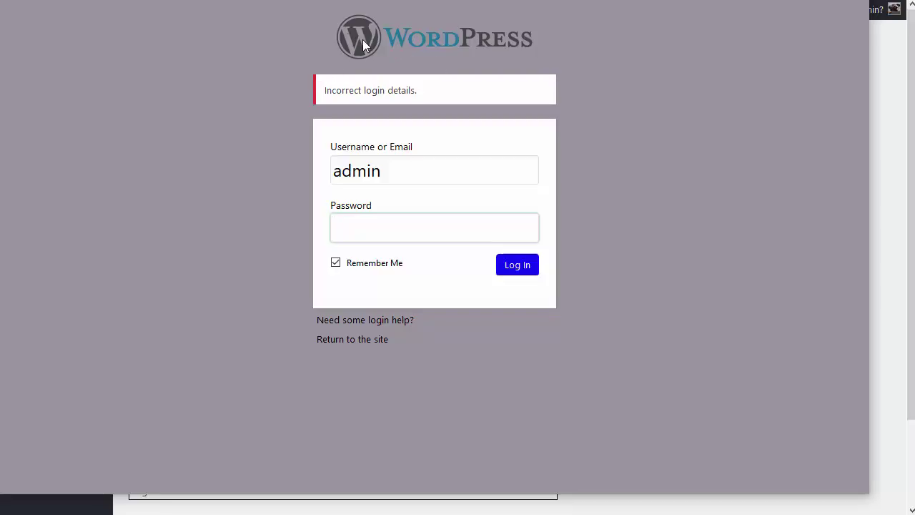
key("Escape")
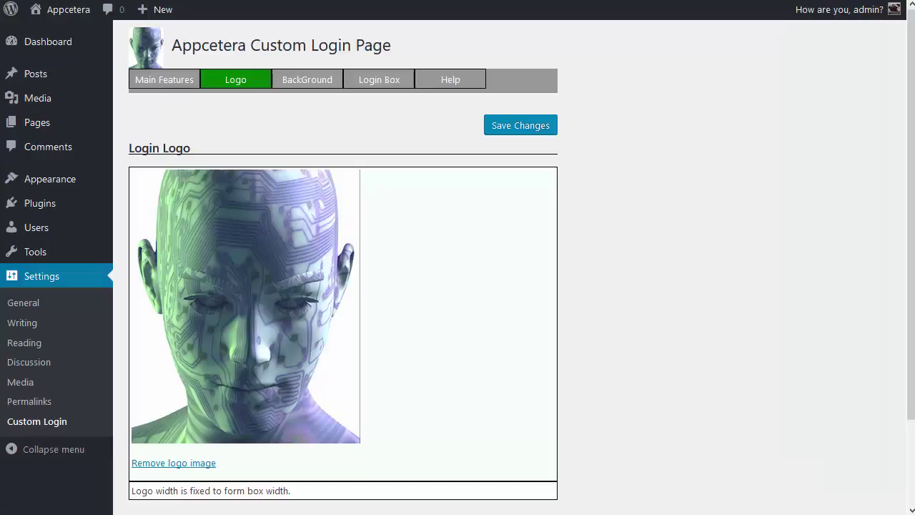
left_click(519, 134)
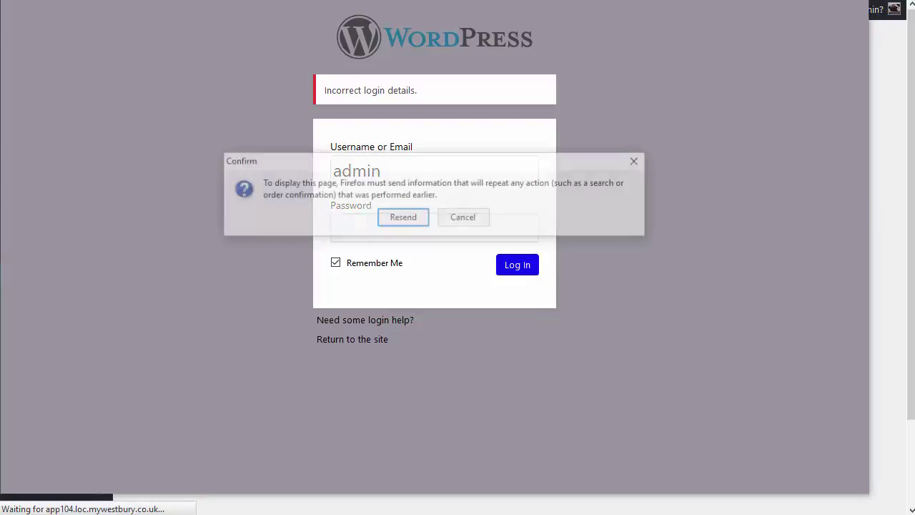
Step: Reload the login page without resending the form, examine the head logo above the login box, and return to the logo settings
left_click(457, 215)
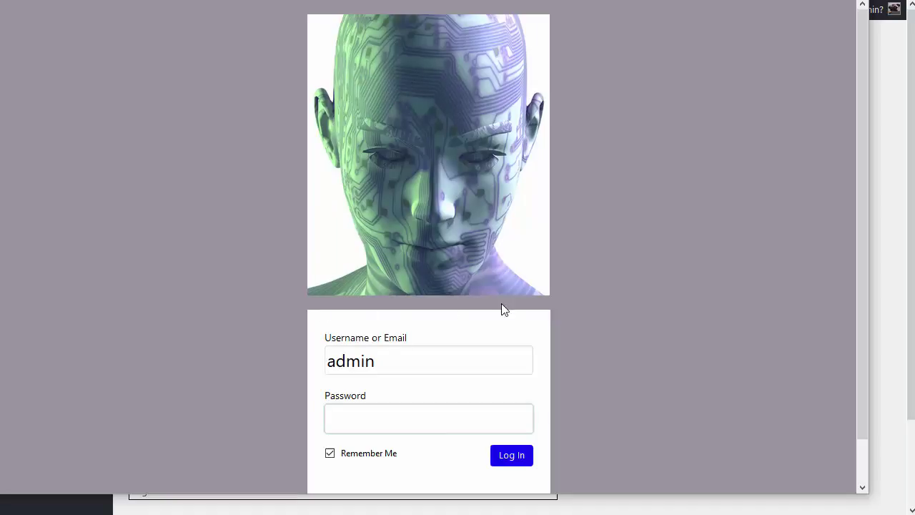
scroll(679, 315, "down", 1)
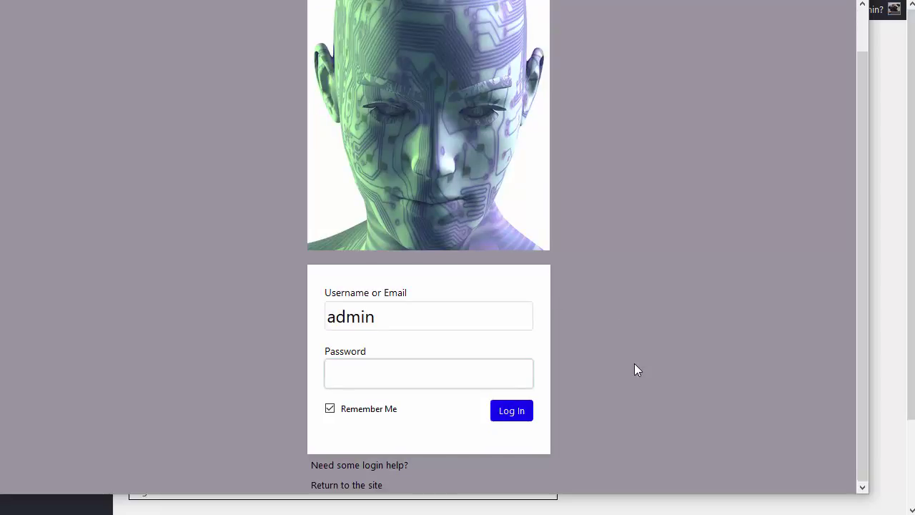
scroll(634, 362, "up", 1)
scroll(634, 363, "down", 1)
scroll(503, 282, "up", 1)
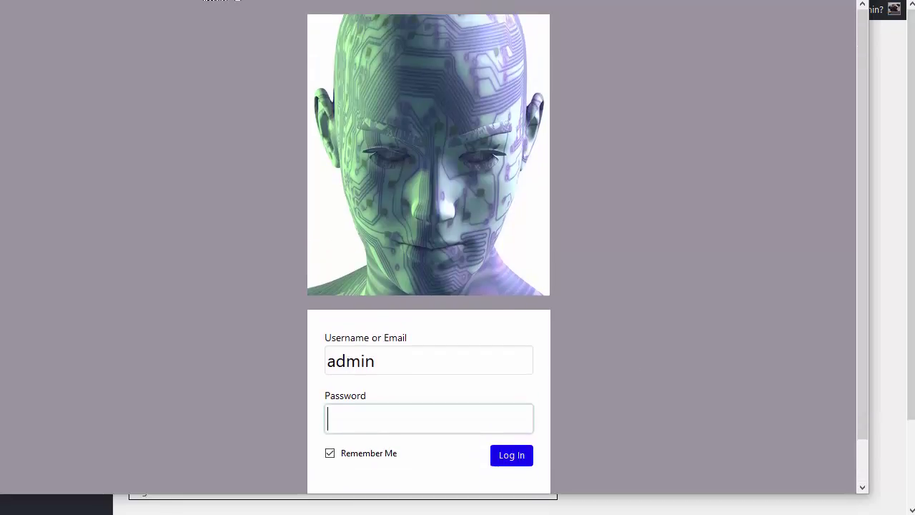
left_click(889, 67)
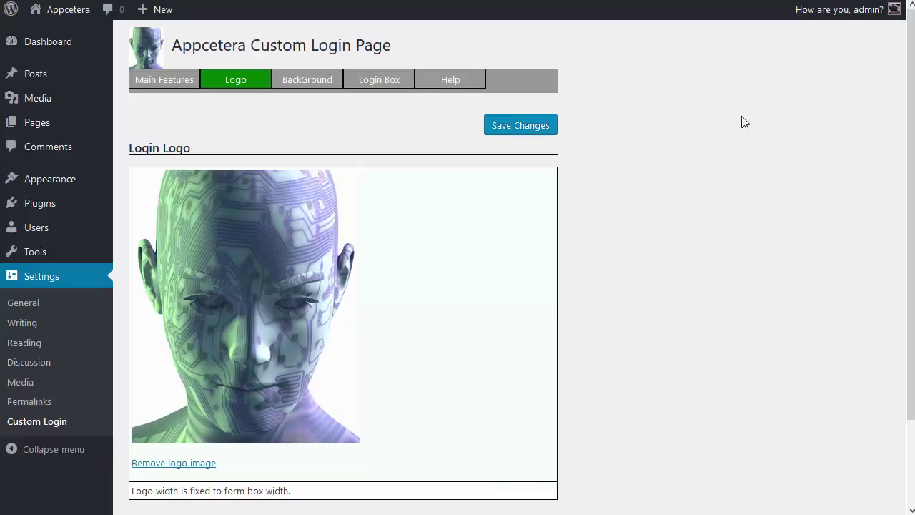
Step: Replace the head logo with the WP Business Club banner from the media library and save the changes
left_click(175, 463)
left_click(145, 187)
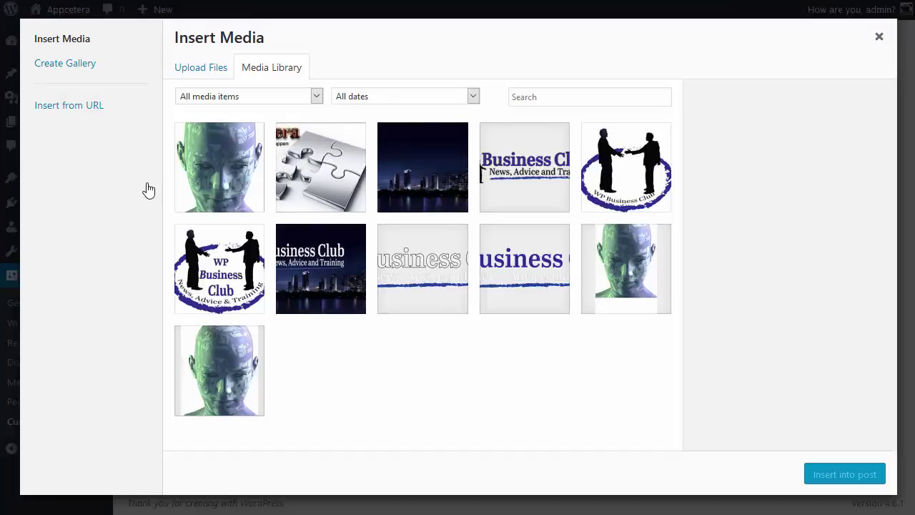
left_click(506, 180)
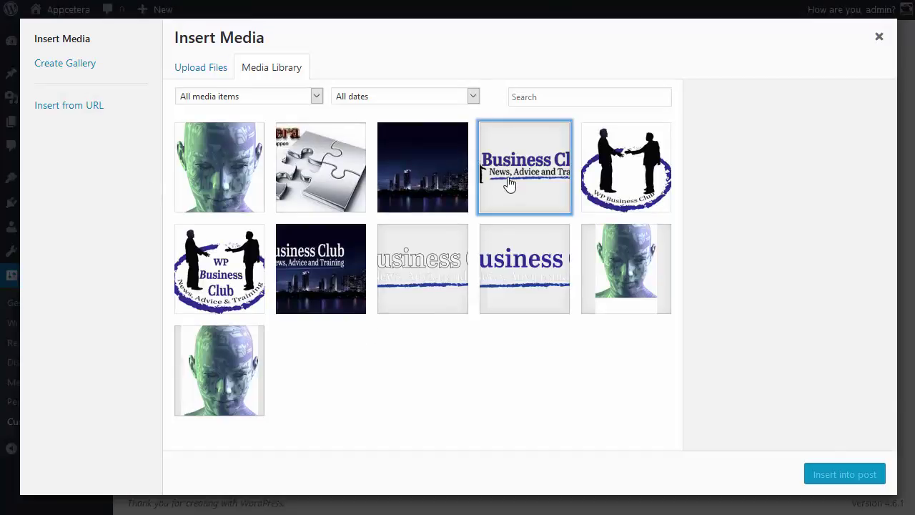
left_click(834, 479)
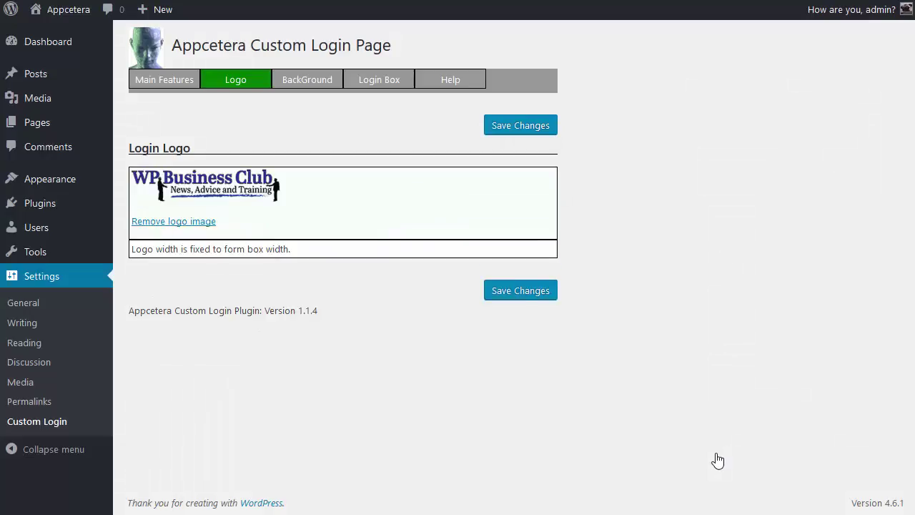
left_click(514, 293)
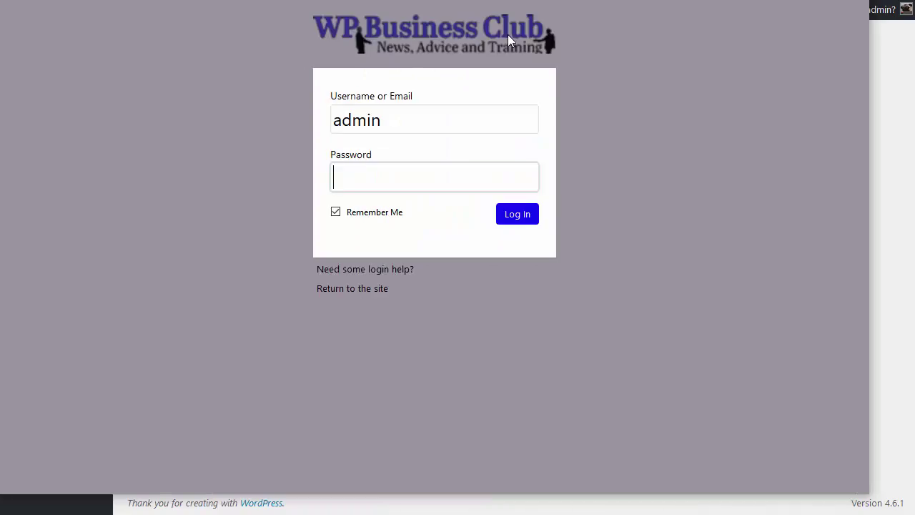
Step: Inspect the WP Business Club banner on the login page and return to the logo settings
right_click(455, 34)
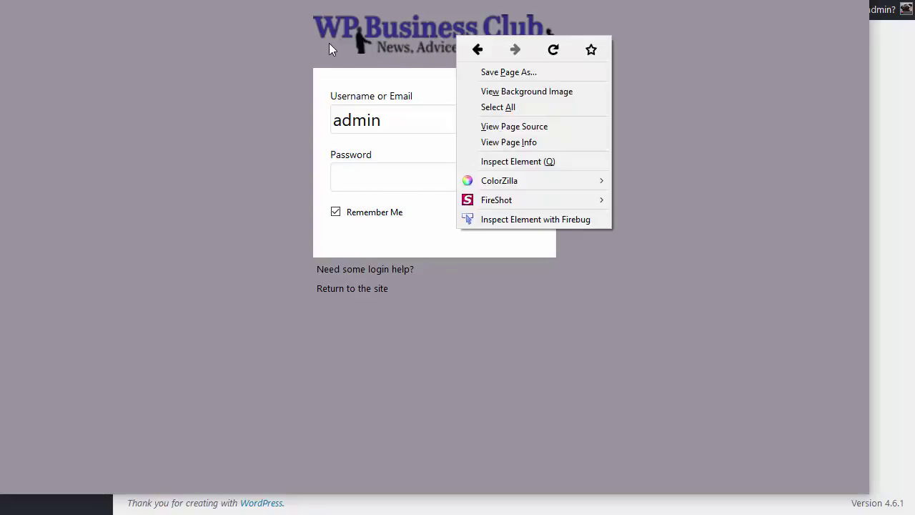
key("Escape")
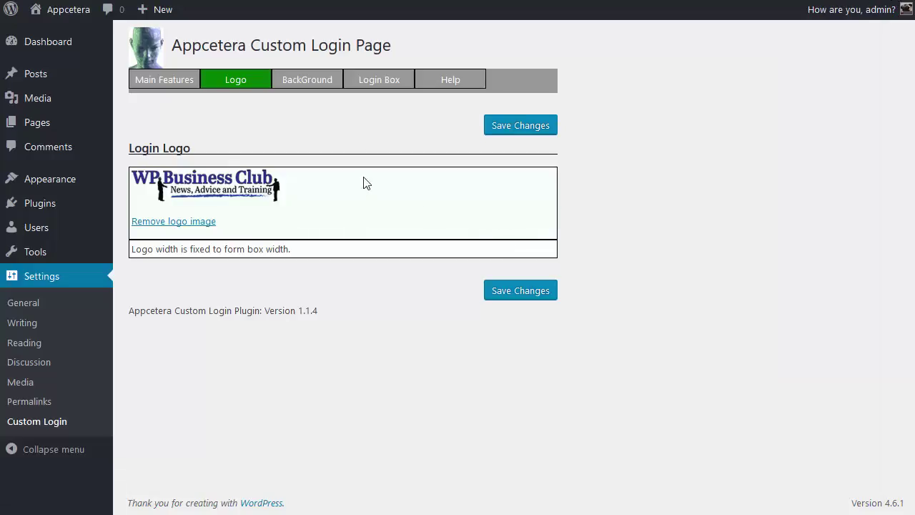
Step: Check the form width in the login box style settings and return to the logo settings
left_click(376, 87)
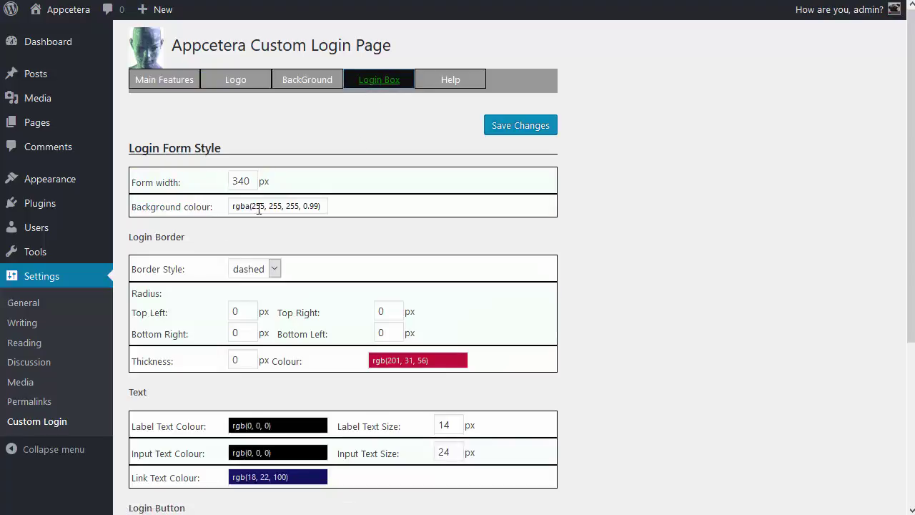
double_click(254, 181)
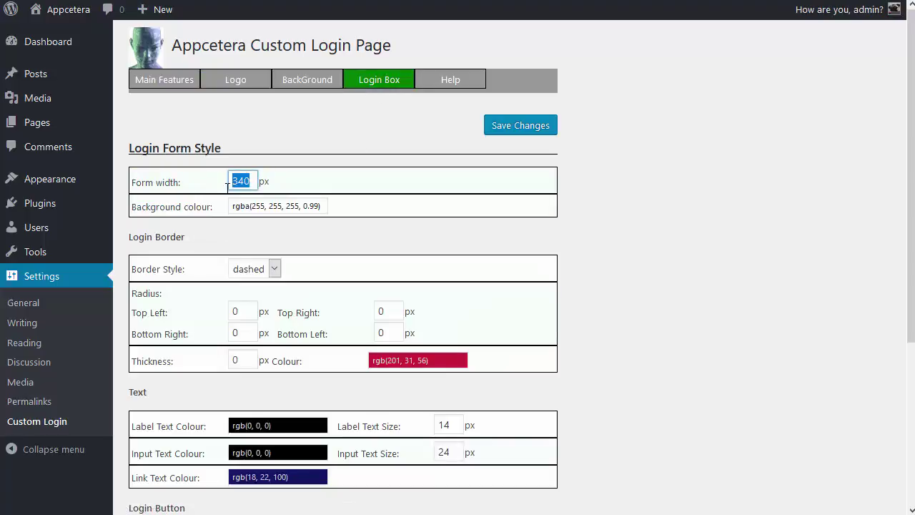
left_click(302, 179)
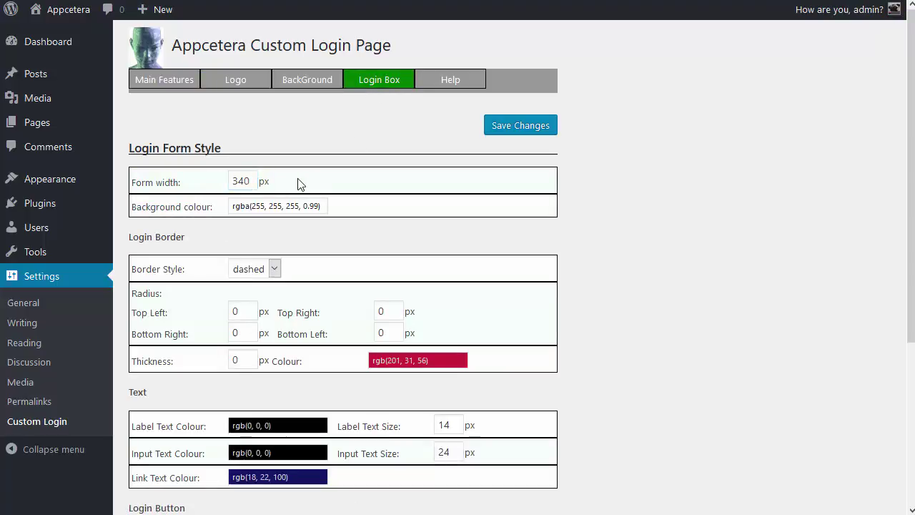
left_click(236, 81)
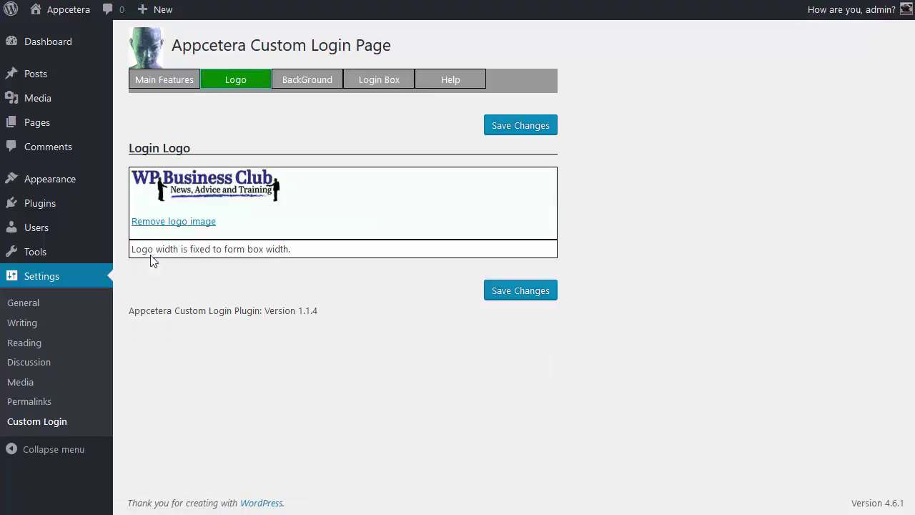